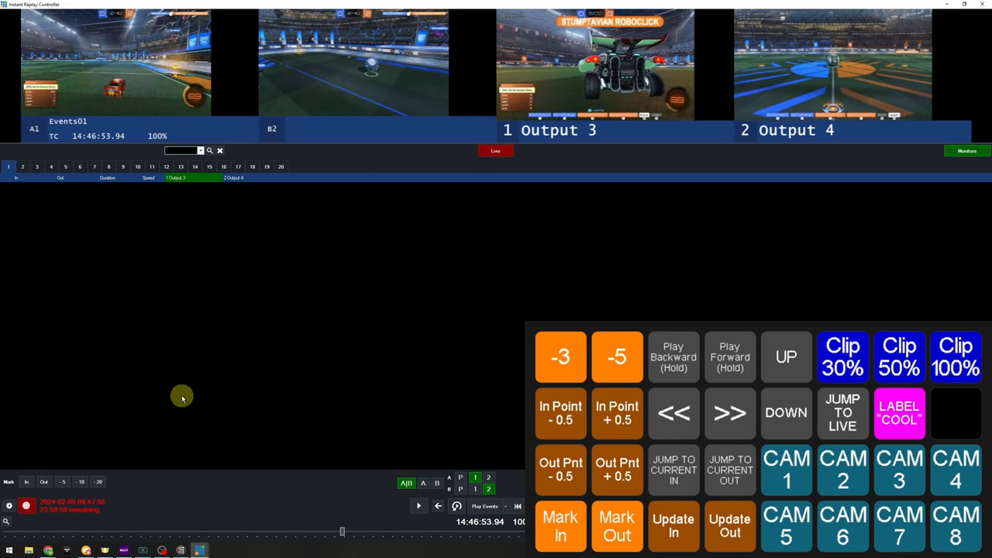
- Mark a 3-second replay clip from the -3 Stream Deck button
click(113, 453)
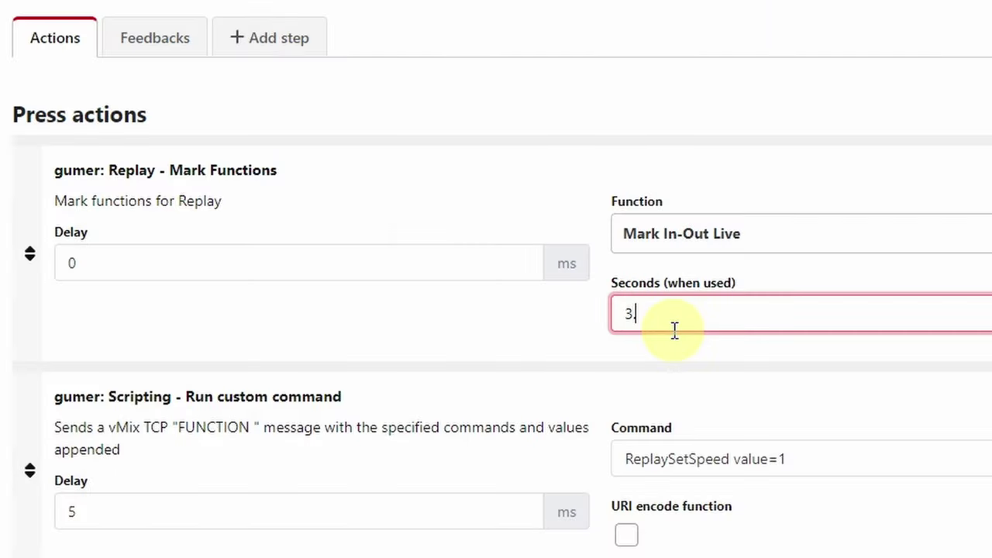
text(.5)
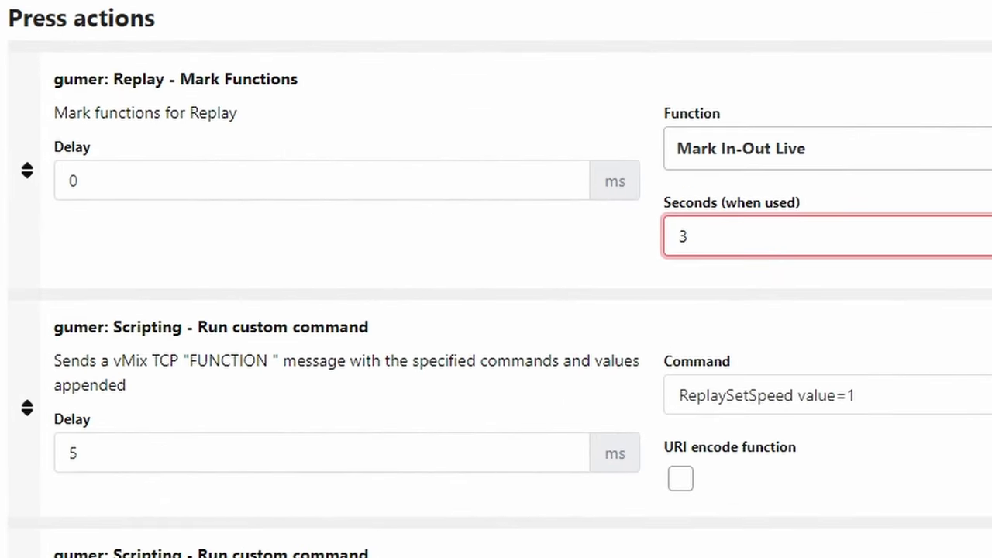
key(BackSpace)
text(2)
key(BackSpace)
text(3)
click(407, 11)
scroll(691, 288, down, 5)
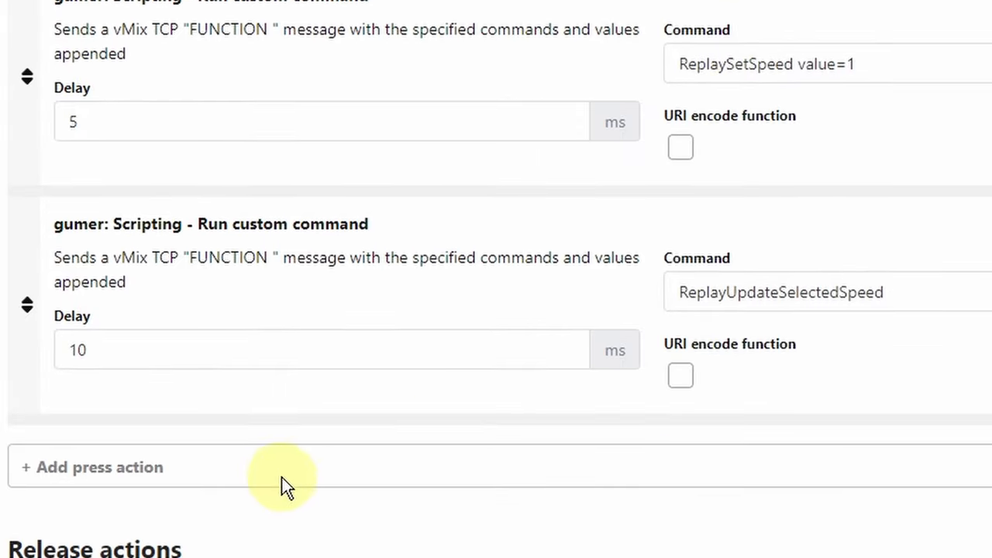
- Add a Run custom command press action sending ReplayMoveSelectedInPoint value=-30
click(284, 471)
text(run cus)
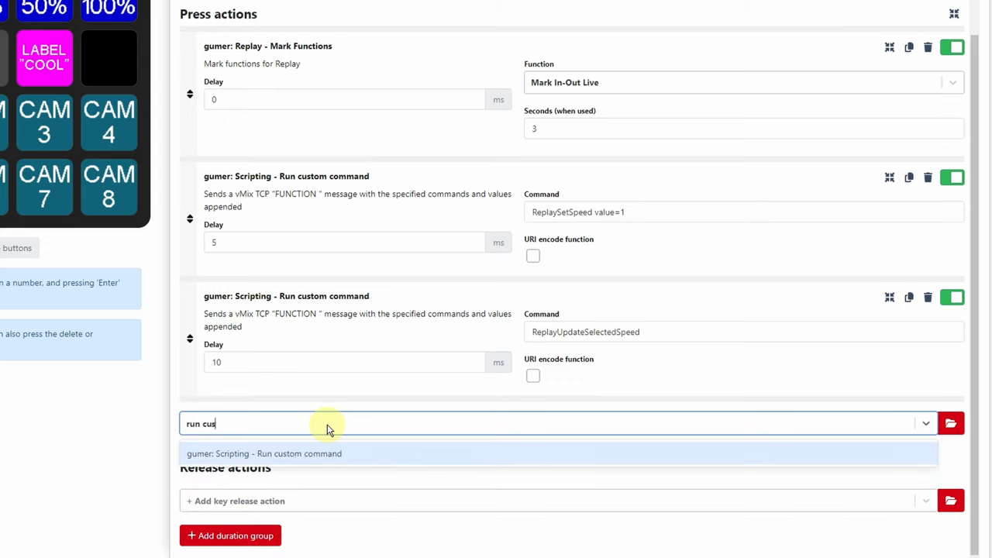
key(Return)
click(657, 448)
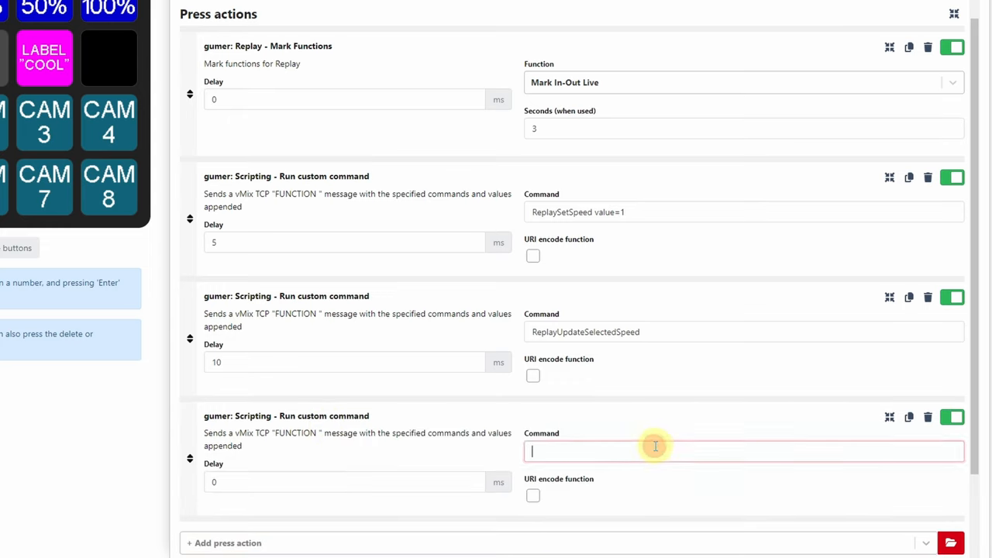
text(ReplayMoveSelectedInPoint value=-30)
click(693, 419)
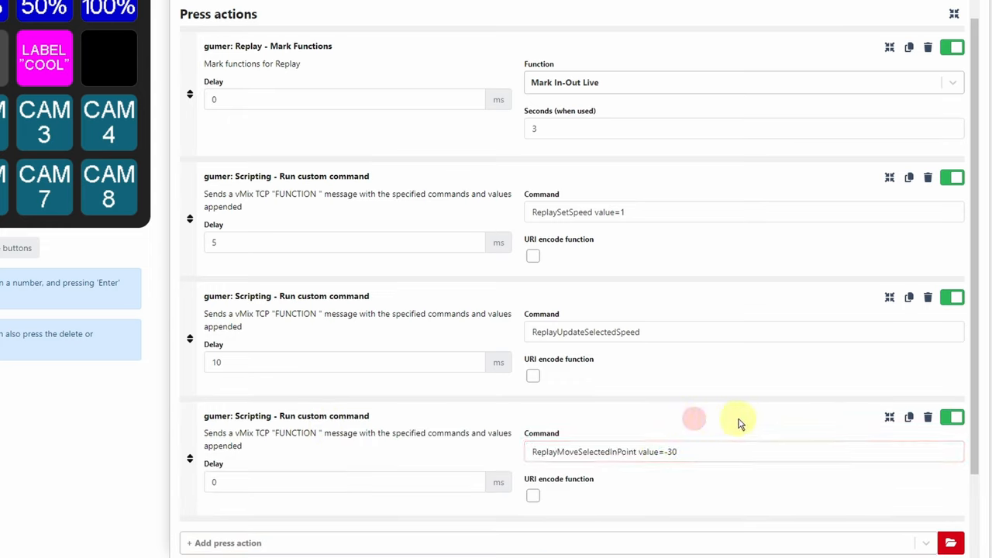
- Set the new action's delay to 15 ms
double_click(251, 481)
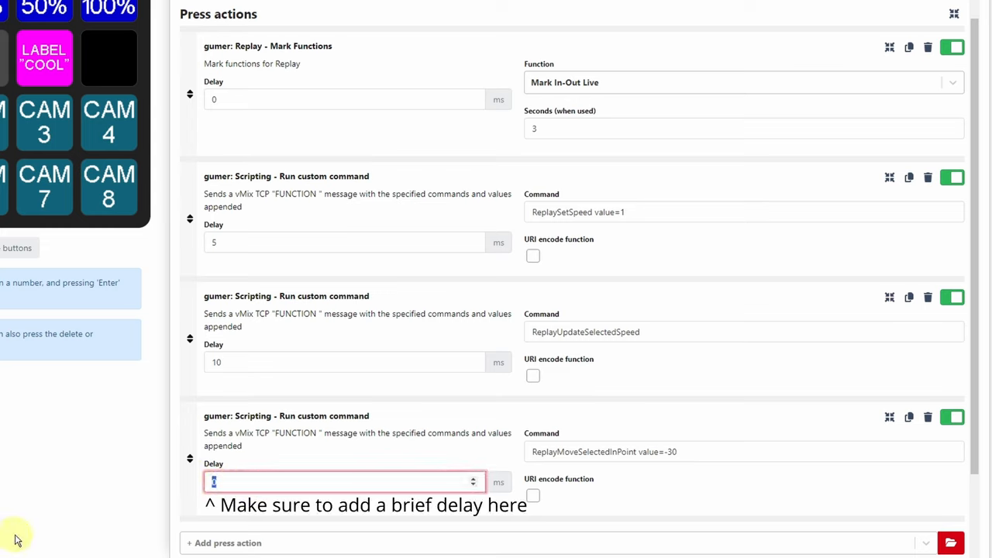
text(15)
click(48, 532)
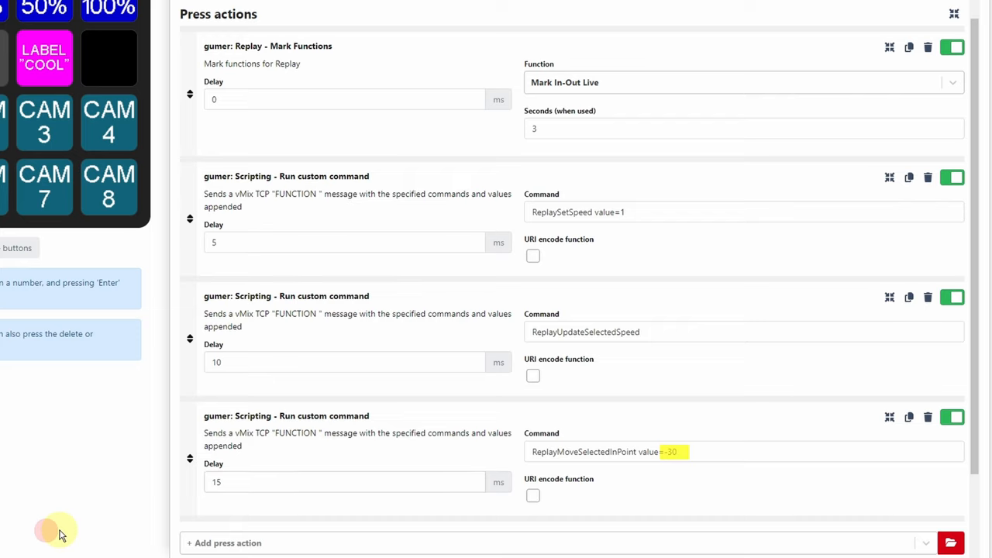